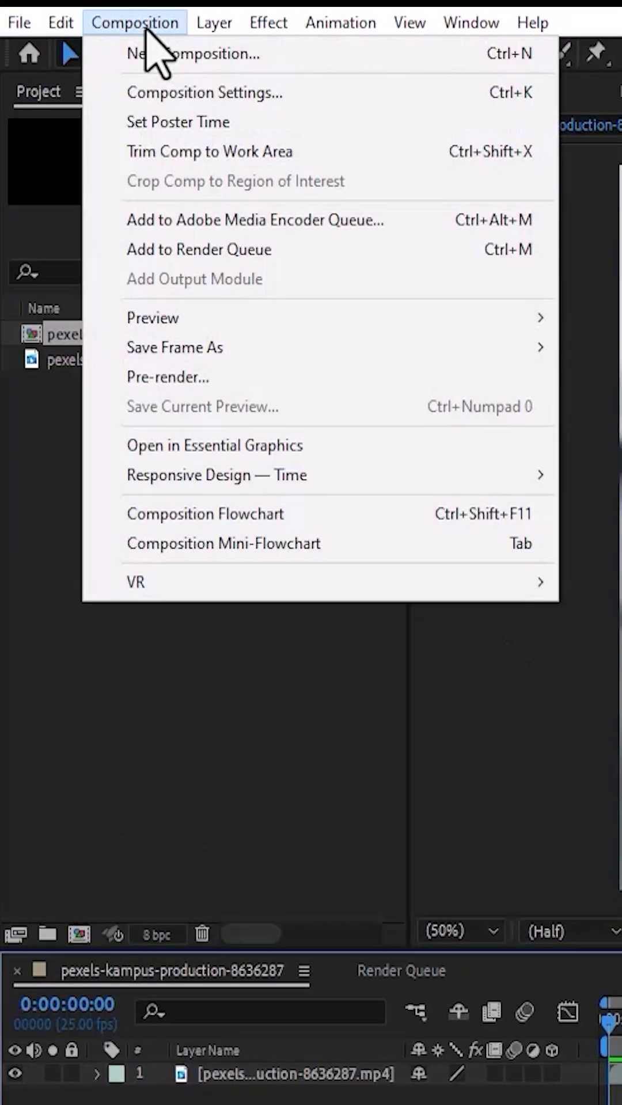
Resize the composition to 3840x2160 UHD with the 16:9 aspect ratio locked.
{"action": "left_click", "coordinate": [283, 90]}
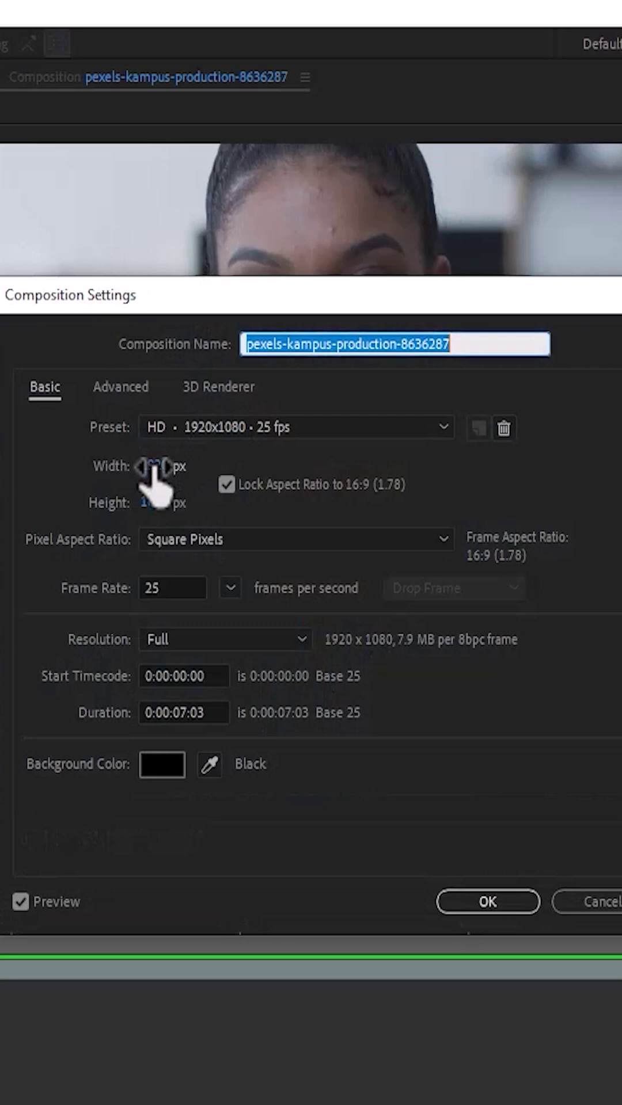
{"action": "left_click", "coordinate": [153, 466]}
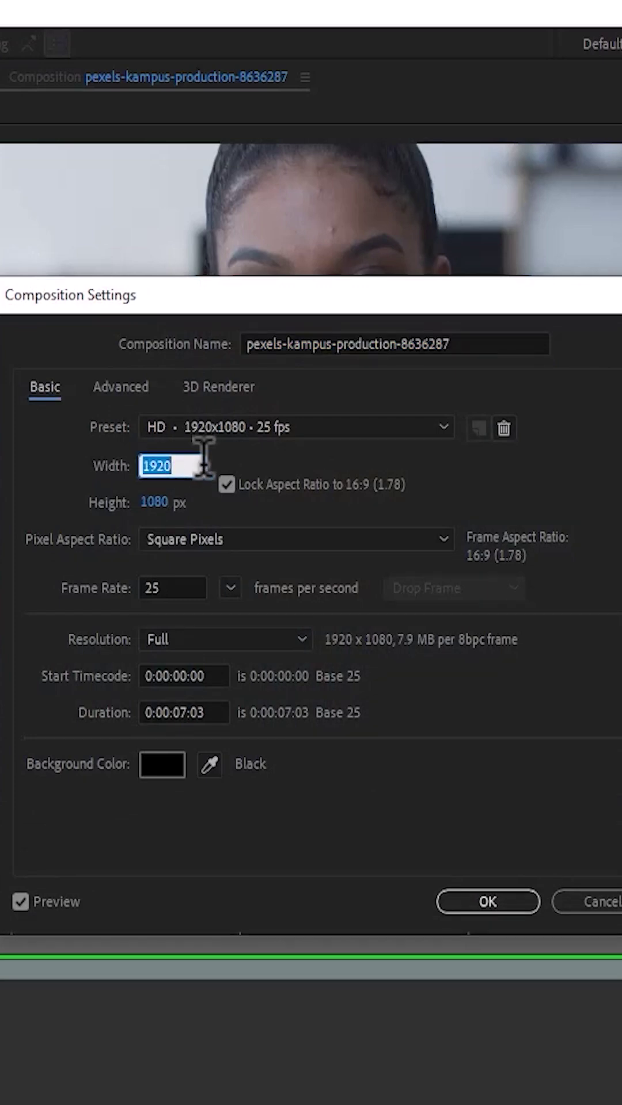
{"action": "type", "text": "38"}
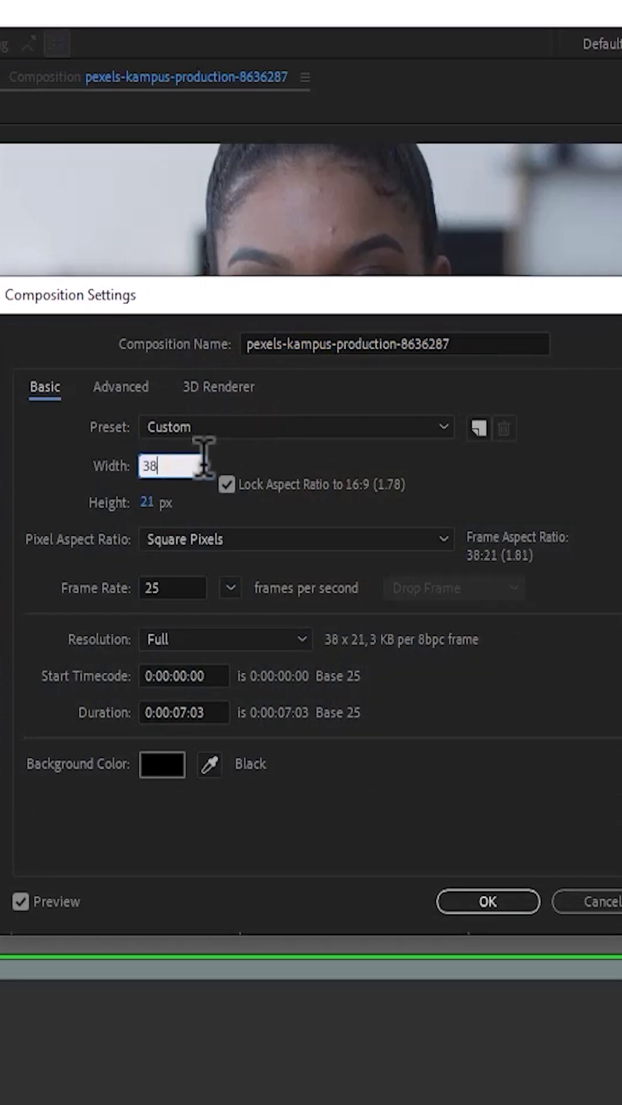
{"action": "type", "text": "40"}
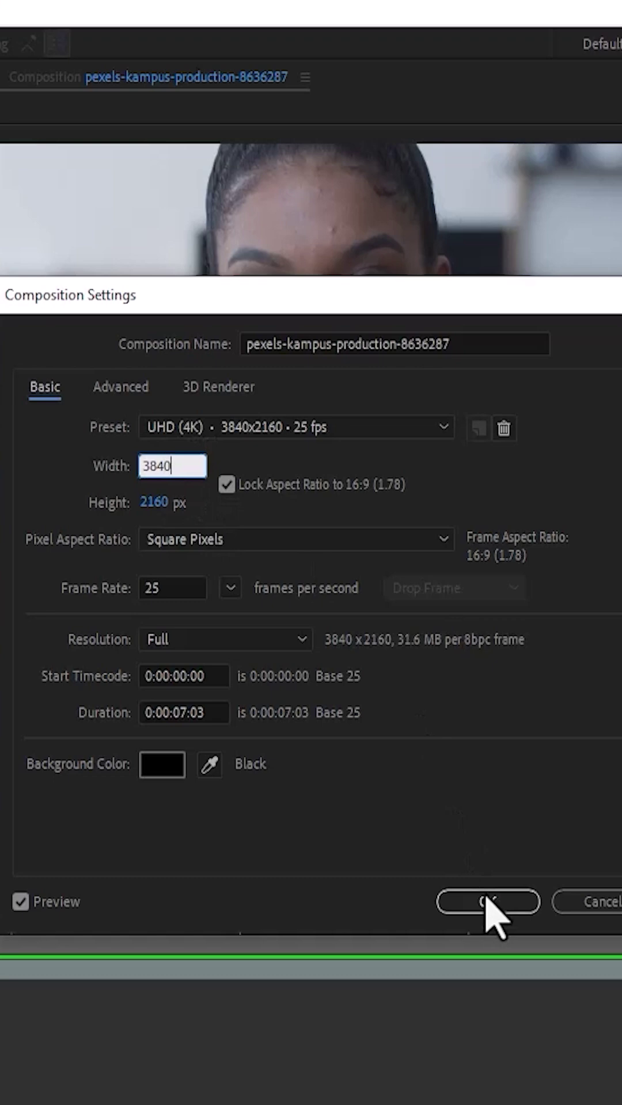
{"action": "left_click", "coordinate": [483, 897]}
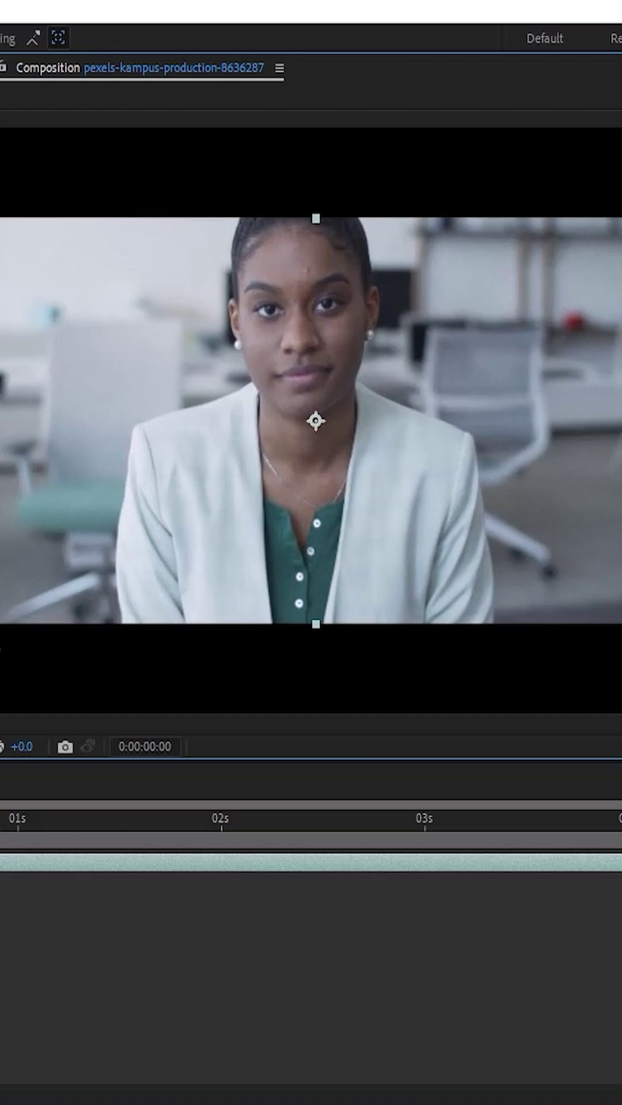
Preview scaling the clip to fill the comp height, then undo to restore its original size.
{"action": "key", "text": "ctrl+alt+shift+h"}
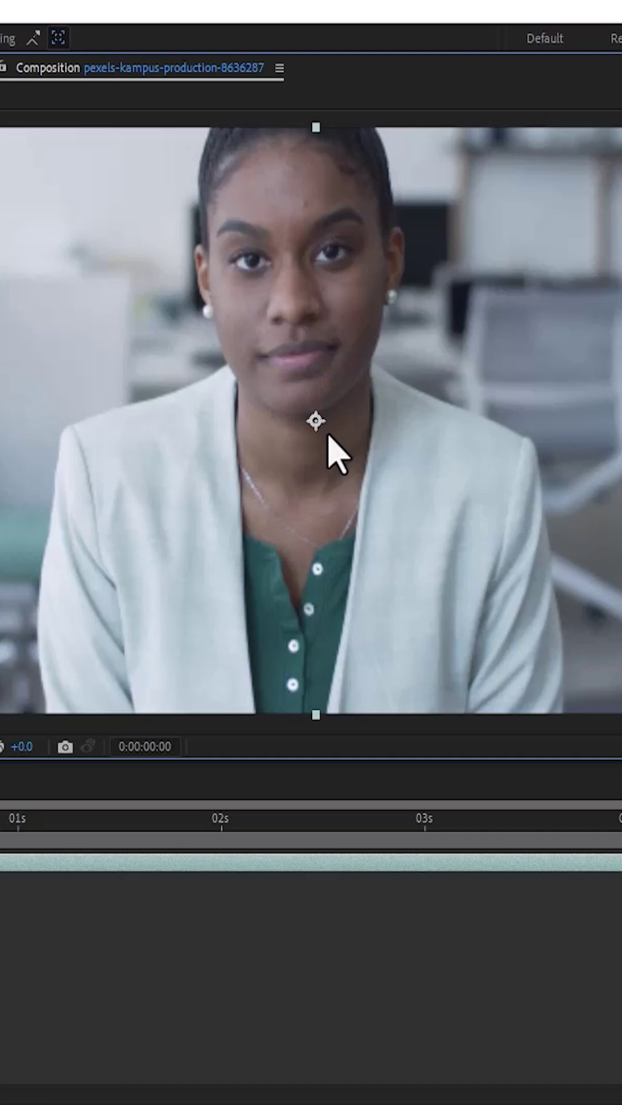
{"action": "key", "text": "ctrl+z"}
{"action": "key", "text": "ctrl+z"}
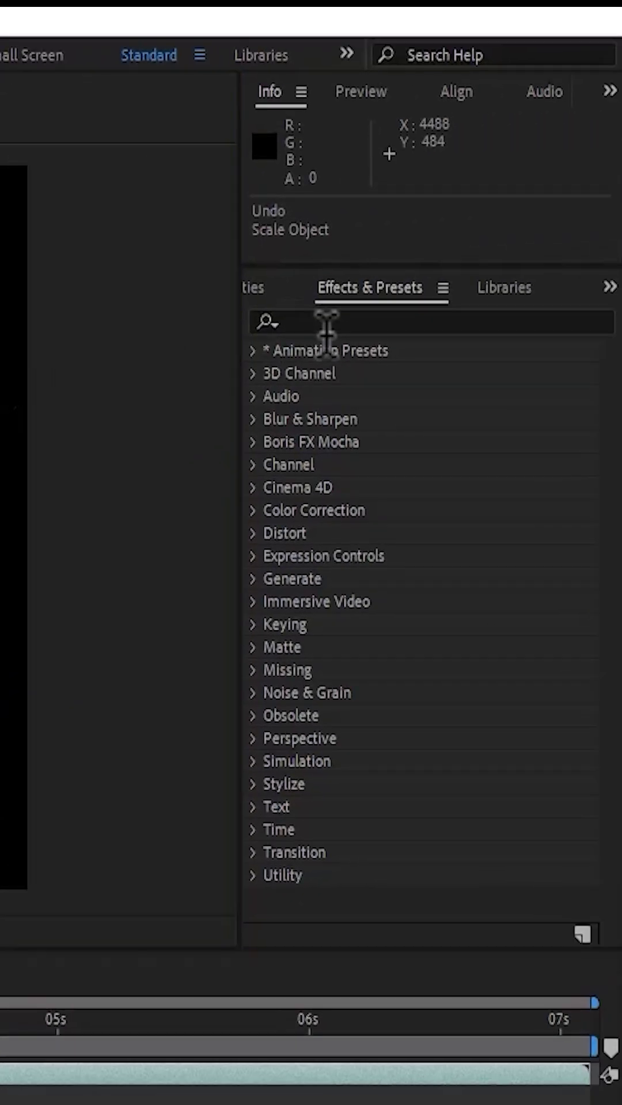
Apply Detail-preserving Upscale to the video and fit it to comp width at 200% scale.
{"action": "left_click", "coordinate": [326, 325]}
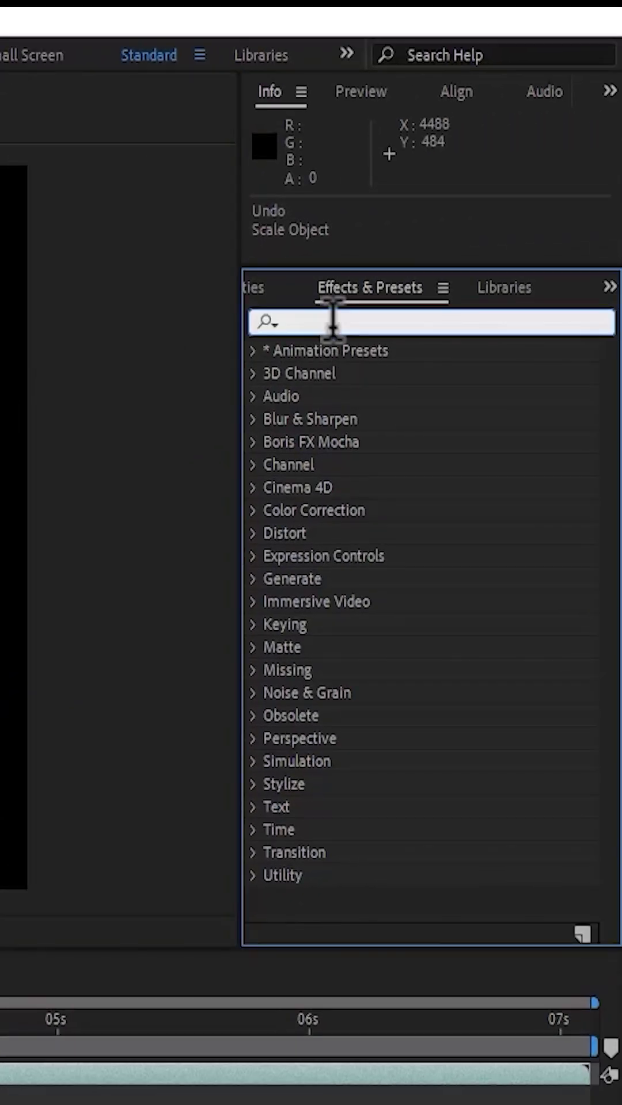
{"action": "type", "text": "deta"}
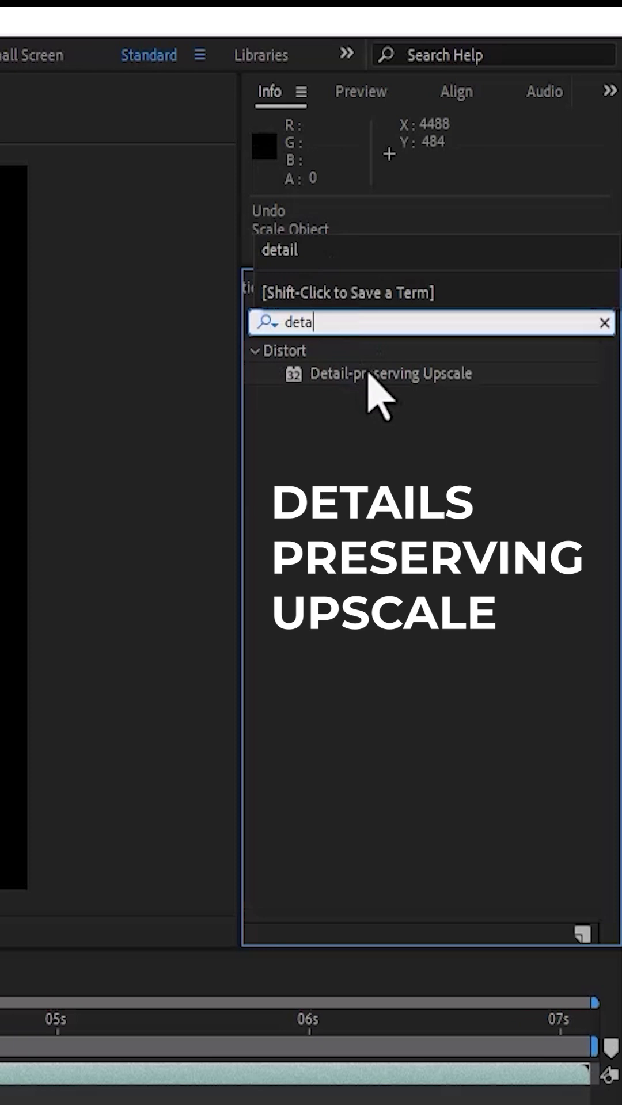
{"action": "left_click_drag", "start_coordinate": [368, 376], "coordinate": [324, 442]}
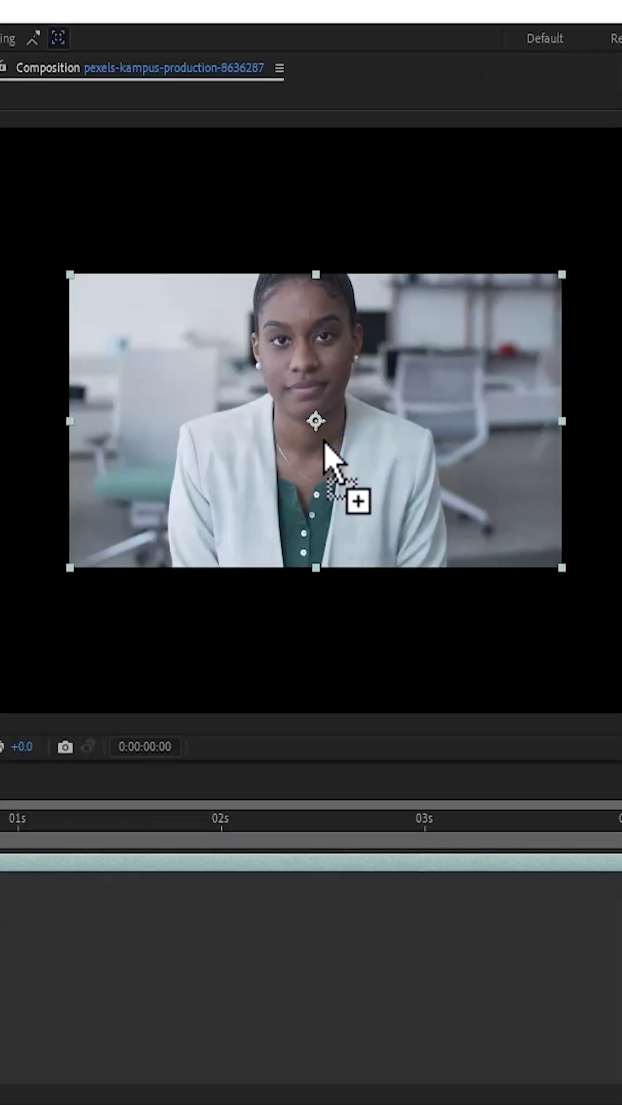
{"action": "left_click_drag", "start_coordinate": [324, 442], "coordinate": [324, 441]}
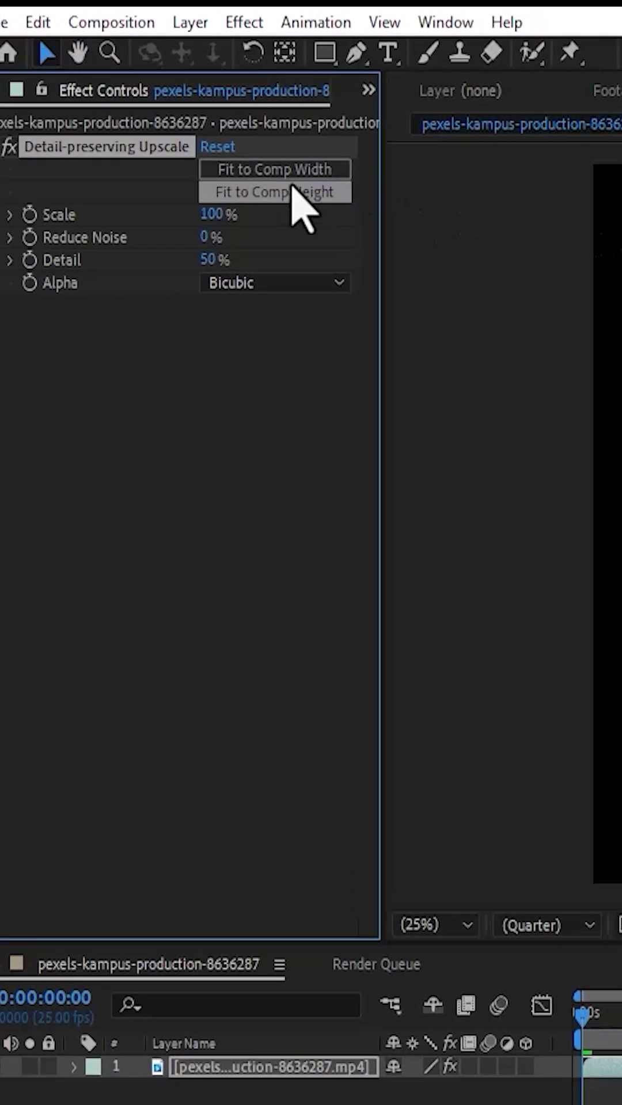
{"action": "left_click", "coordinate": [305, 172]}
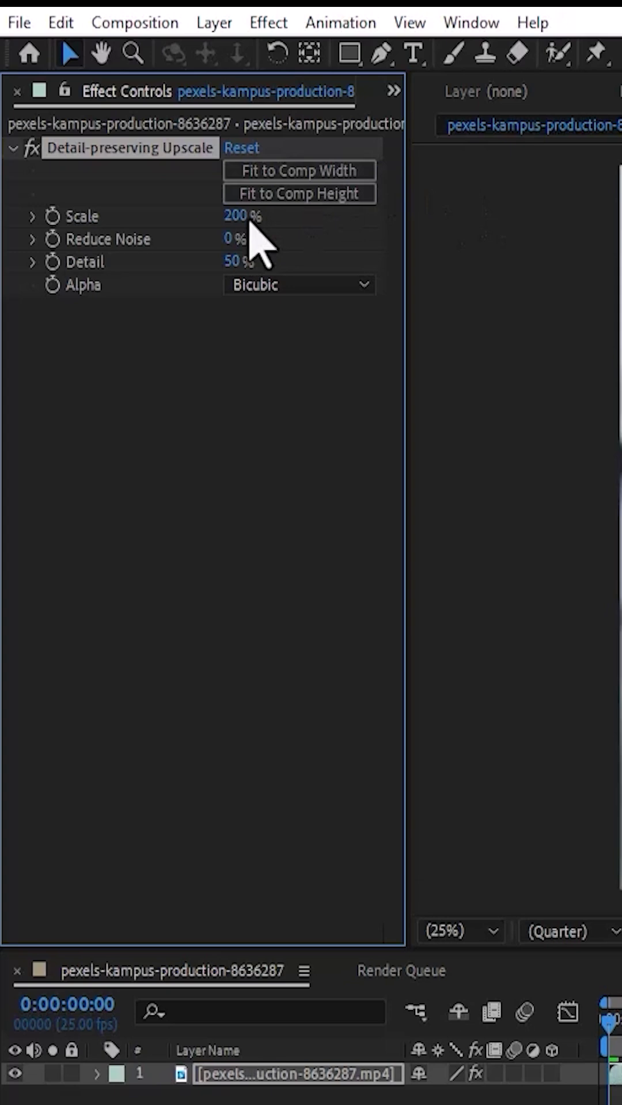
{"action": "left_click", "coordinate": [234, 261]}
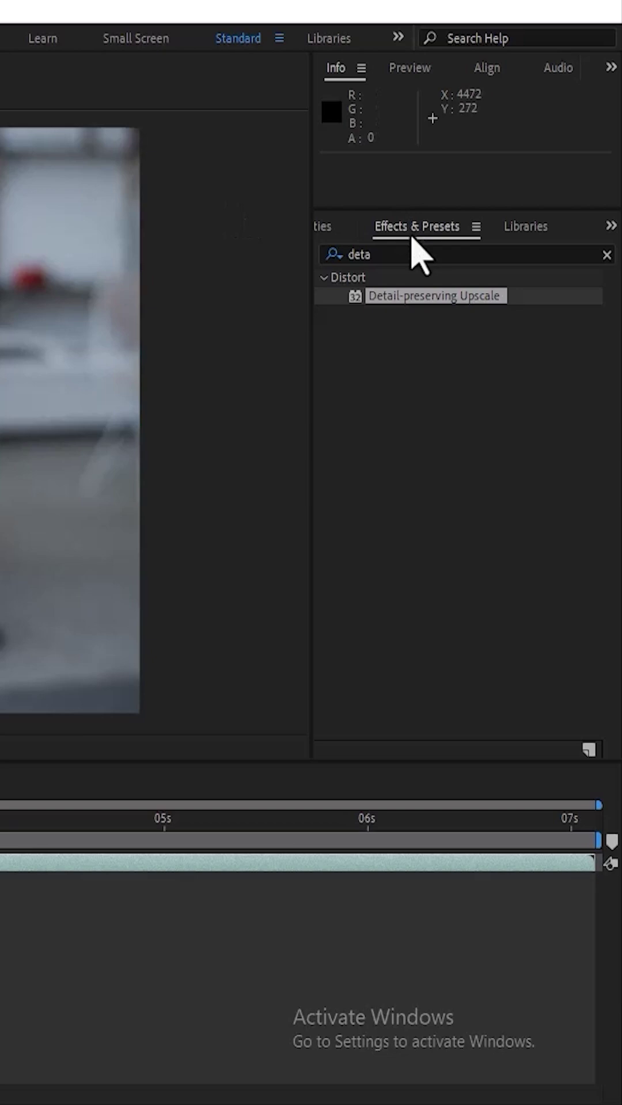
Add Sharpen and Unsharp Mask to the video, with Sharpen Amount 25 and upscale Detail 100%.
{"action": "key", "text": "BackSpace"}
{"action": "key", "text": "BackSpace"}
{"action": "key", "text": "BackSpace"}
{"action": "key", "text": "BackSpace"}
{"action": "type", "text": "sharp"}
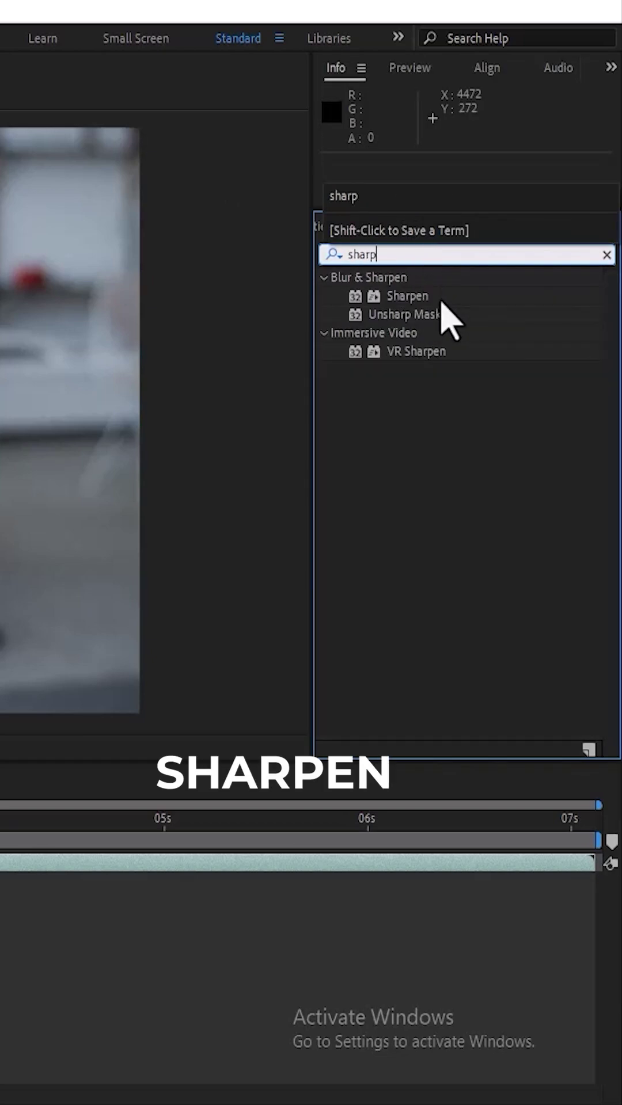
{"action": "left_click", "coordinate": [441, 299]}
{"action": "left_click_drag", "start_coordinate": [439, 297], "coordinate": [183, 330]}
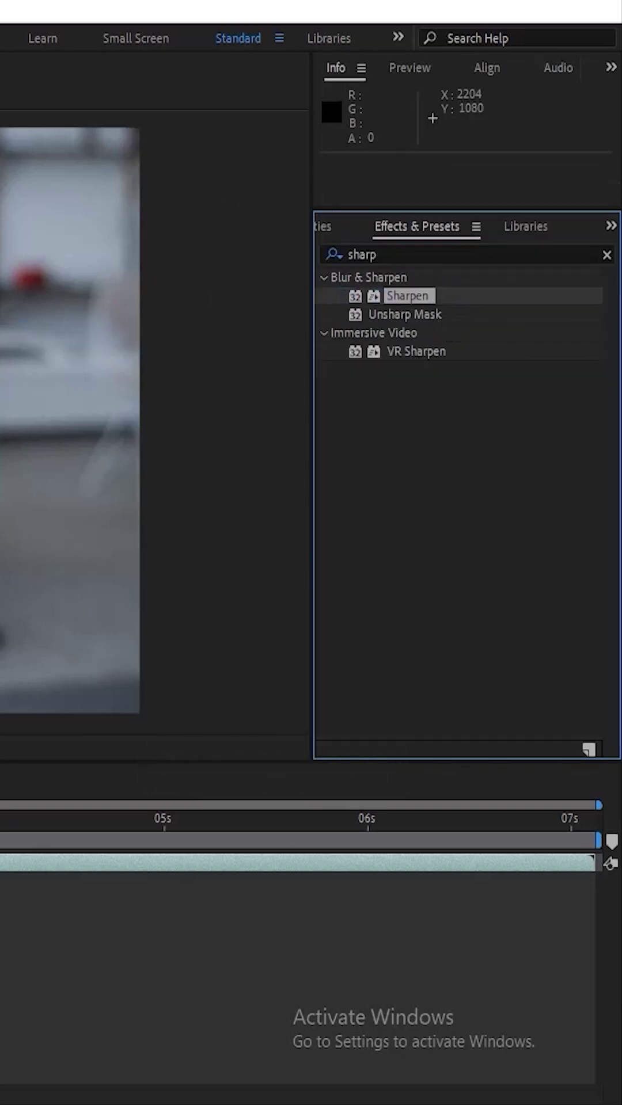
{"action": "mouse_move", "coordinate": [456, 318]}
{"action": "left_mouse_down"}
{"action": "mouse_move", "coordinate": [344, 501]}
{"action": "mouse_move", "coordinate": [344, 483]}
{"action": "left_mouse_up"}
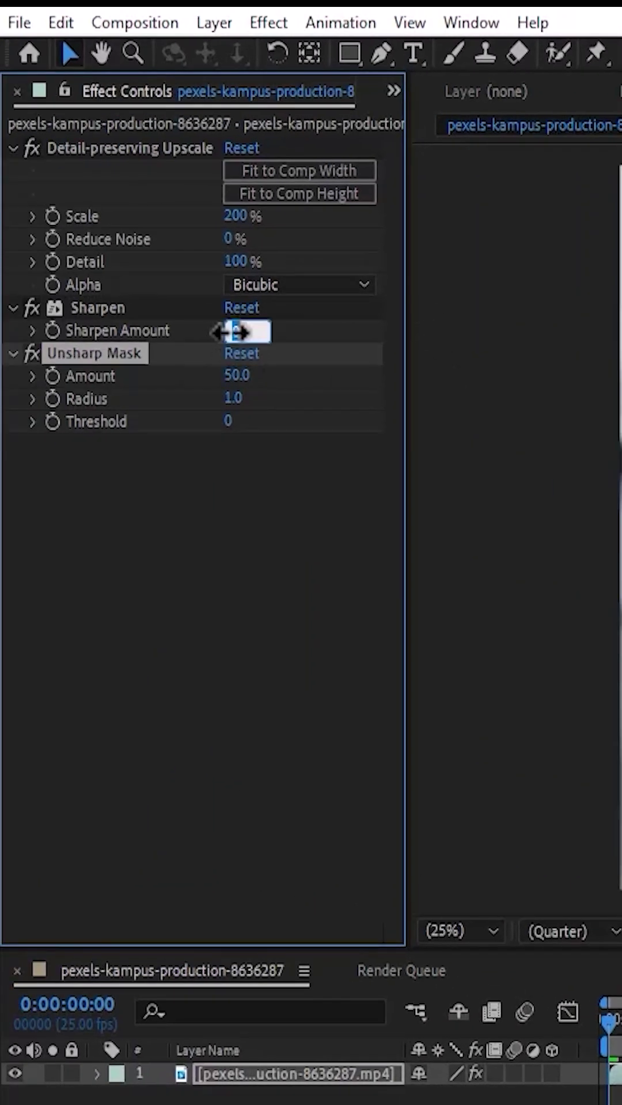
{"action": "left_click_drag", "start_coordinate": [228, 330], "coordinate": [232, 331]}
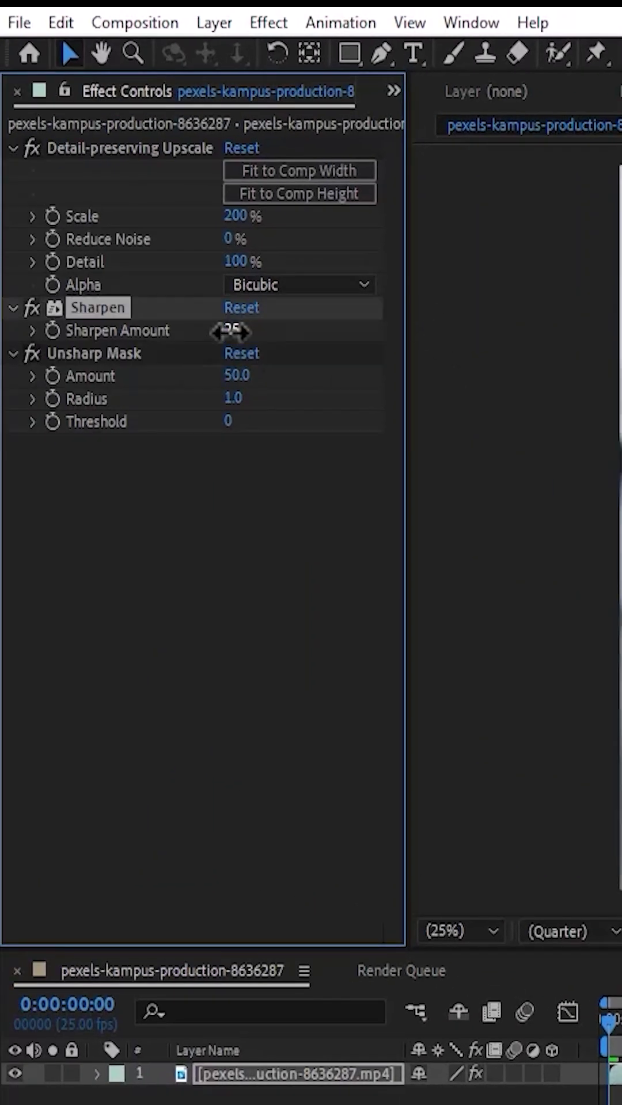
{"action": "left_click", "coordinate": [235, 398]}
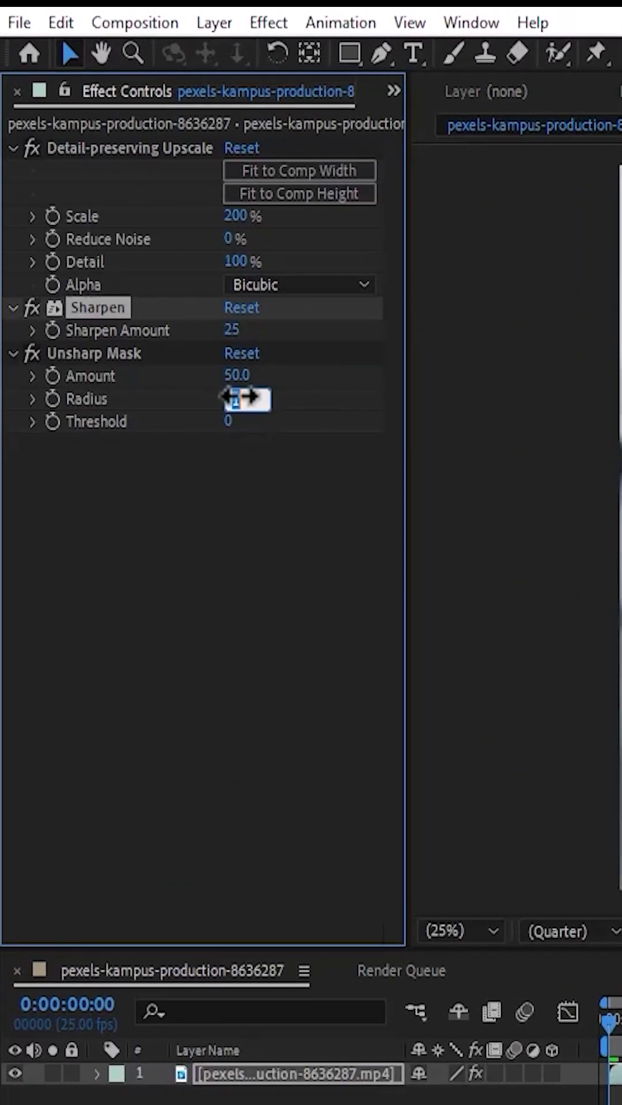